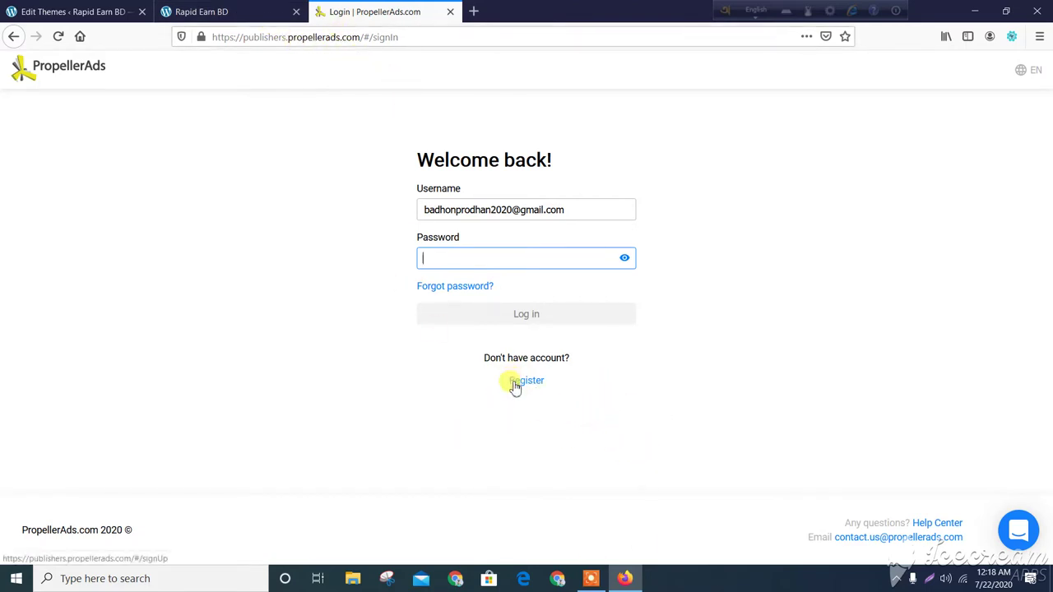
# Step: Log in to the PropellerAds publisher account with the account's username and password
pyautogui.click(513, 382)
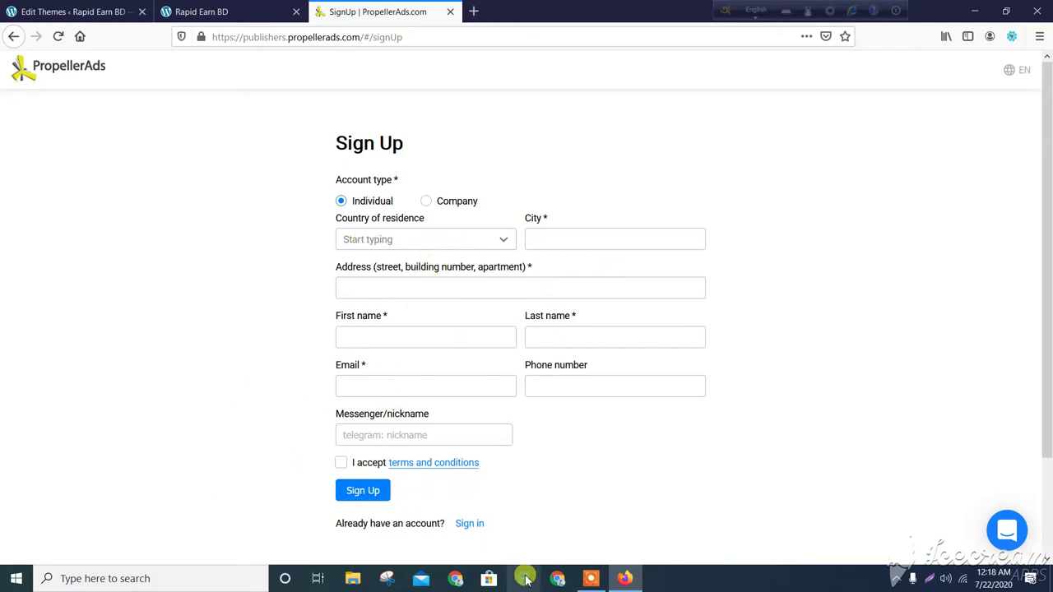
pyautogui.click(474, 528)
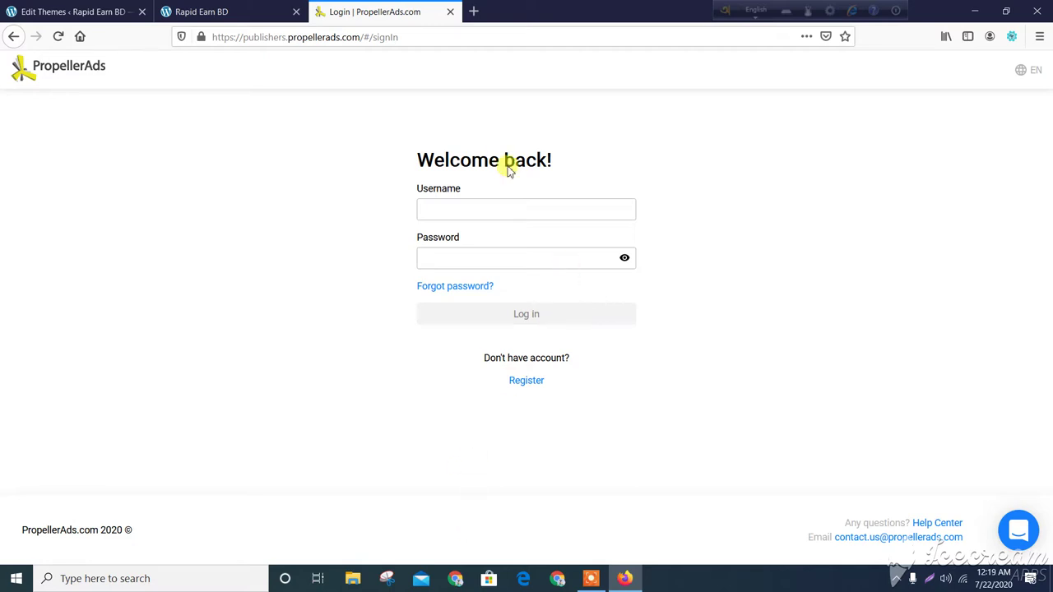
pyautogui.click(504, 206)
pyautogui.click(494, 227)
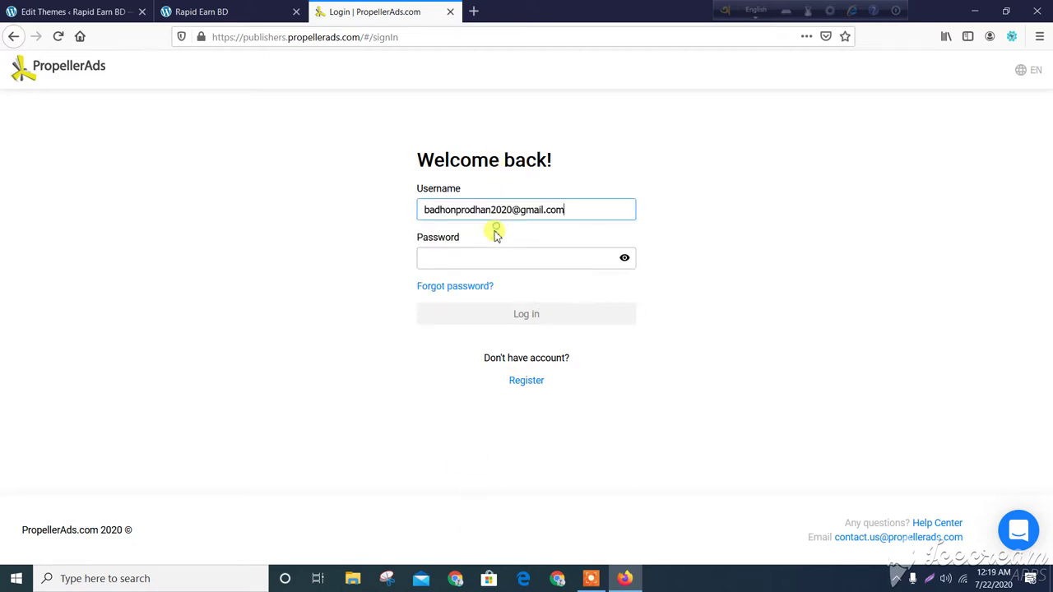
pyautogui.click(485, 255)
pyautogui.hotkey('ctrl', 'v')
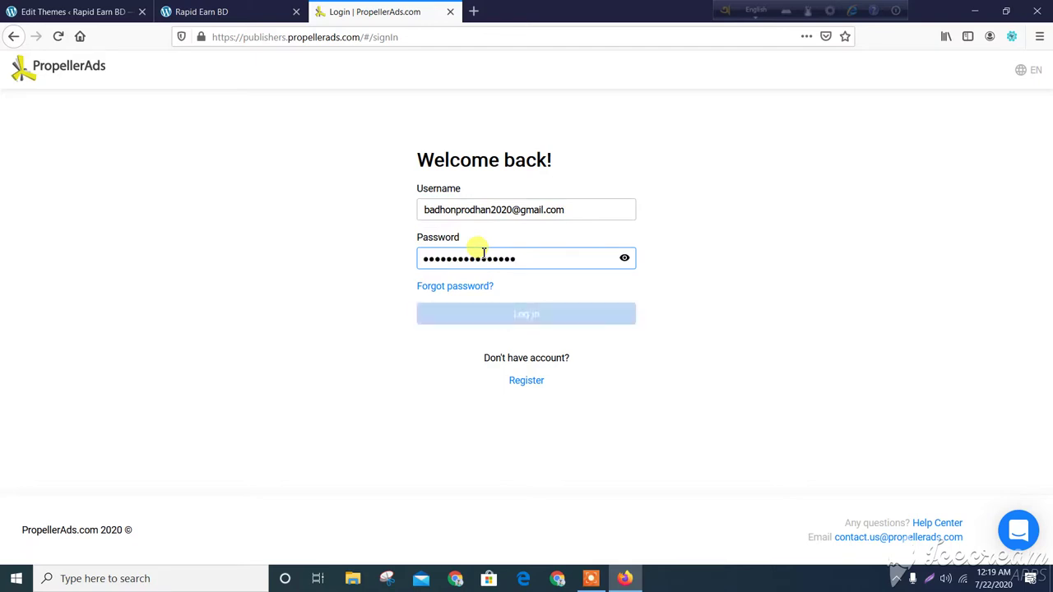
pyautogui.click(492, 310)
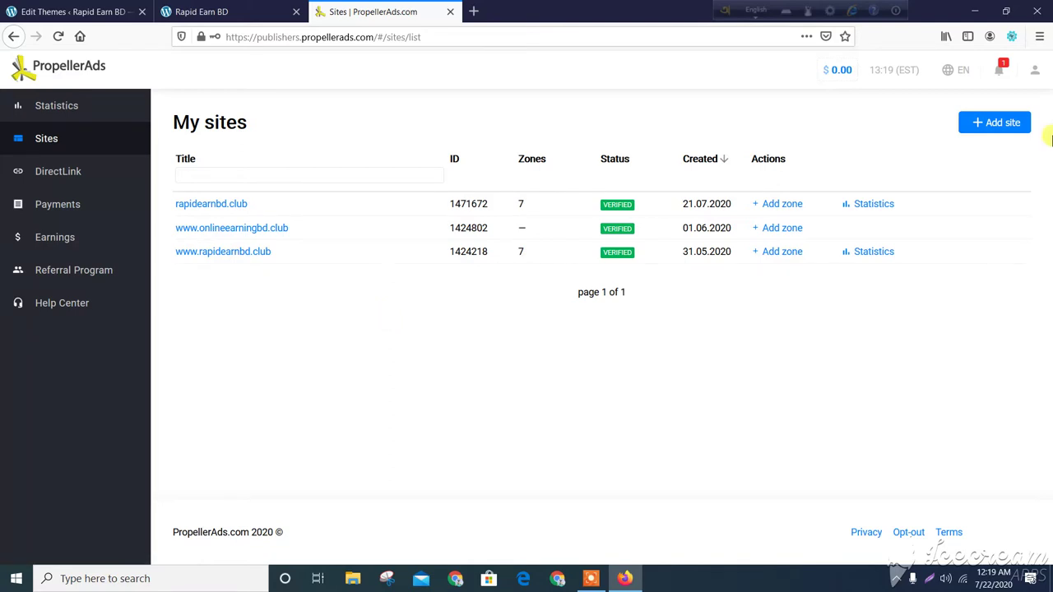
pyautogui.click(983, 119)
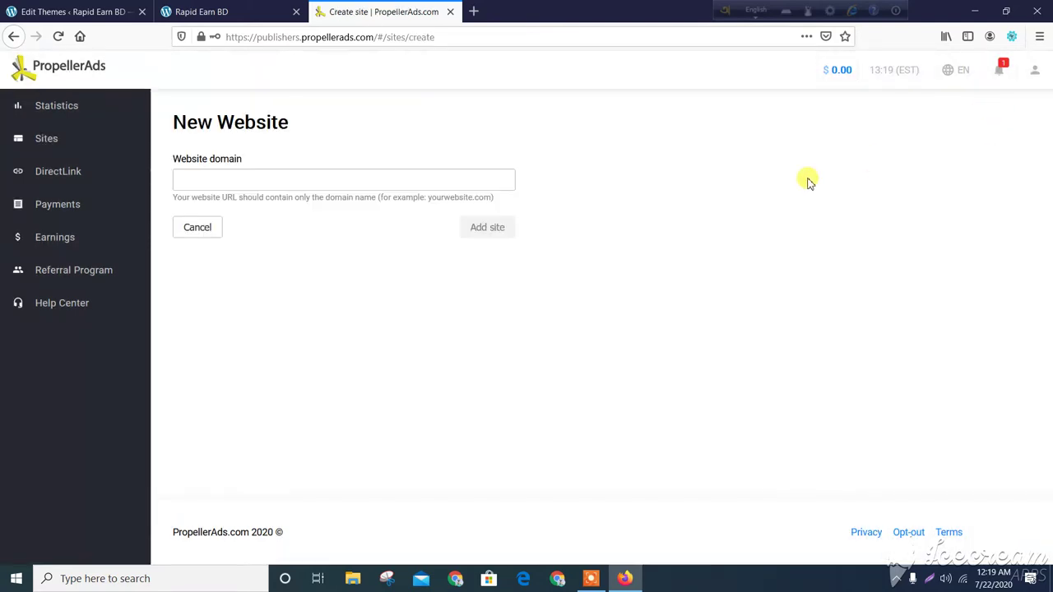
pyautogui.click(477, 183)
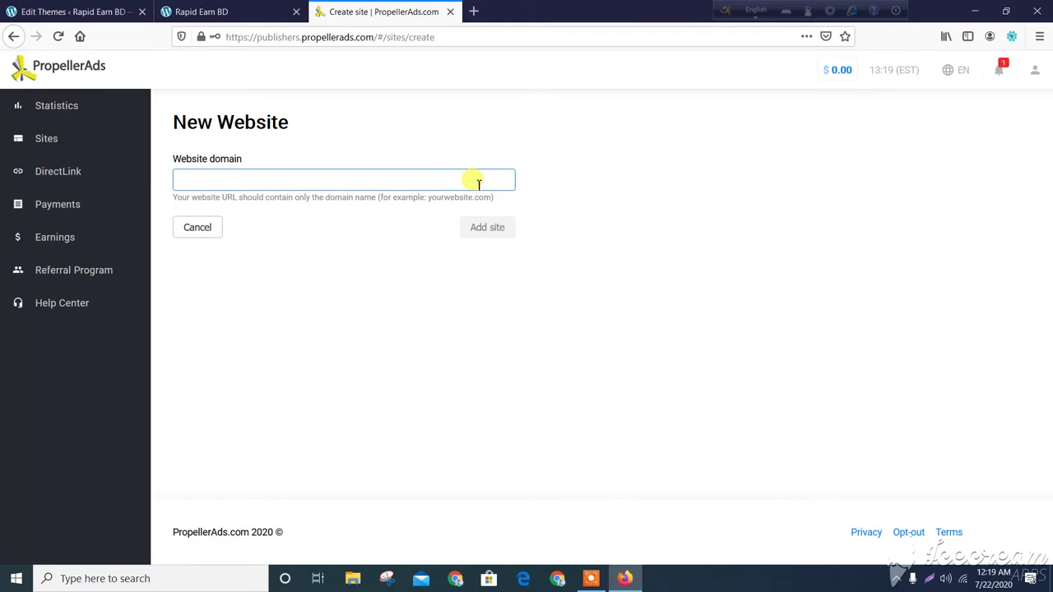
pyautogui.click(428, 181)
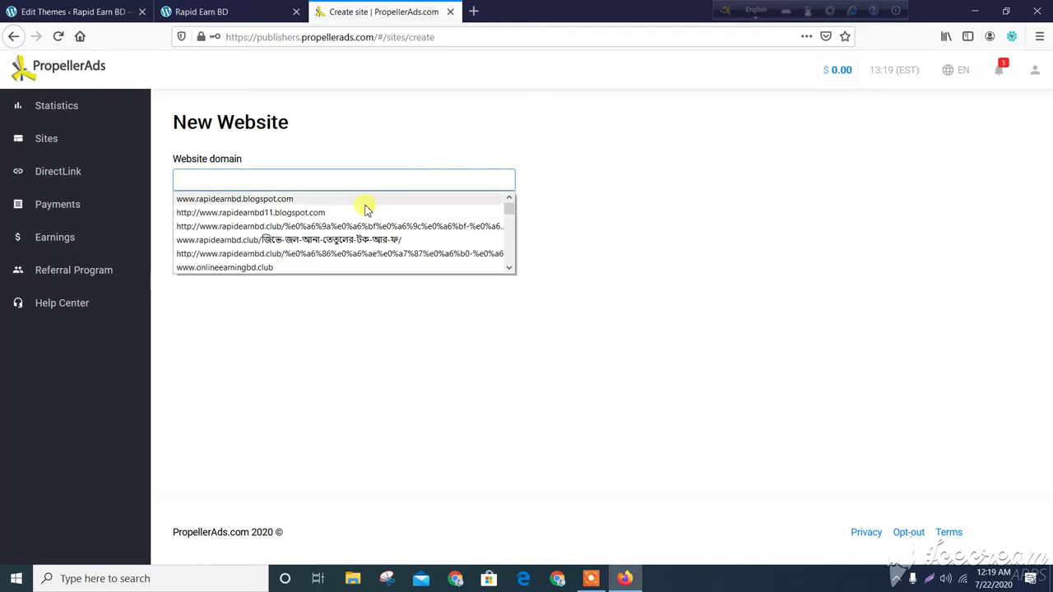
pyautogui.click(303, 268)
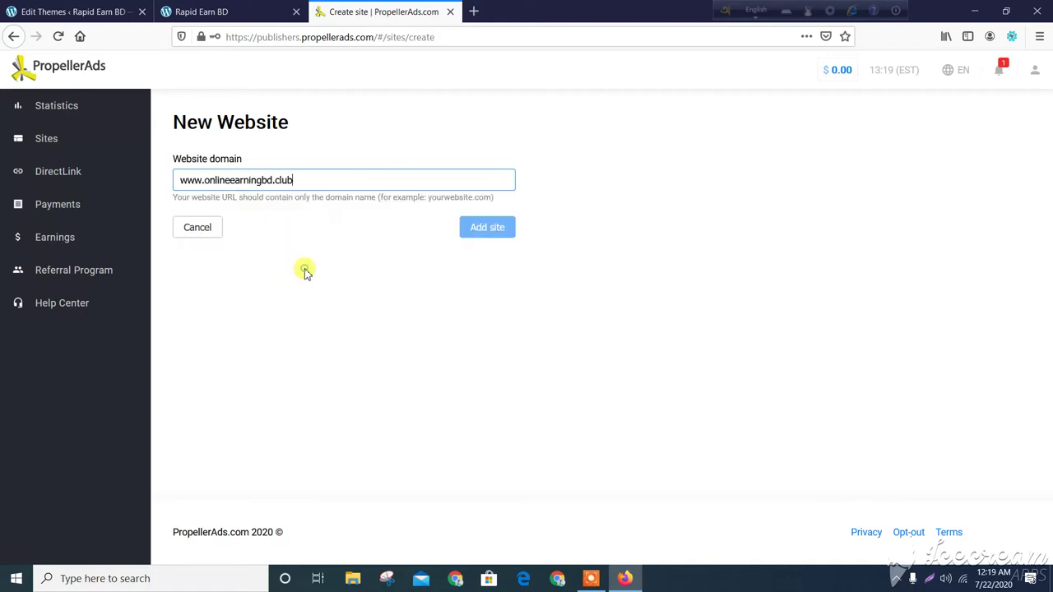
pyautogui.moveTo(205, 182); pyautogui.dragTo(172, 181)
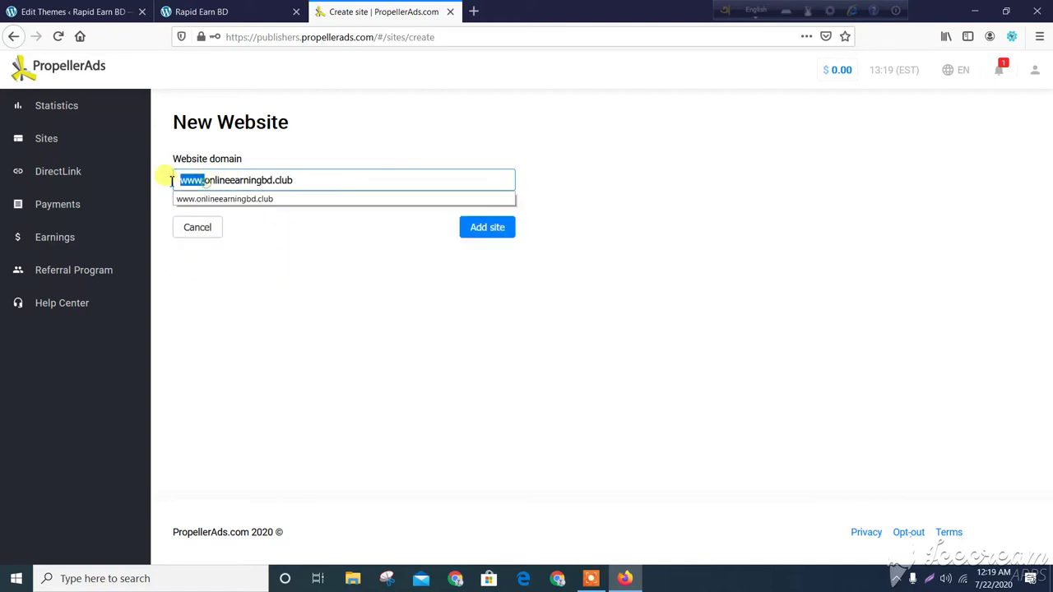
pyautogui.press('BackSpace')
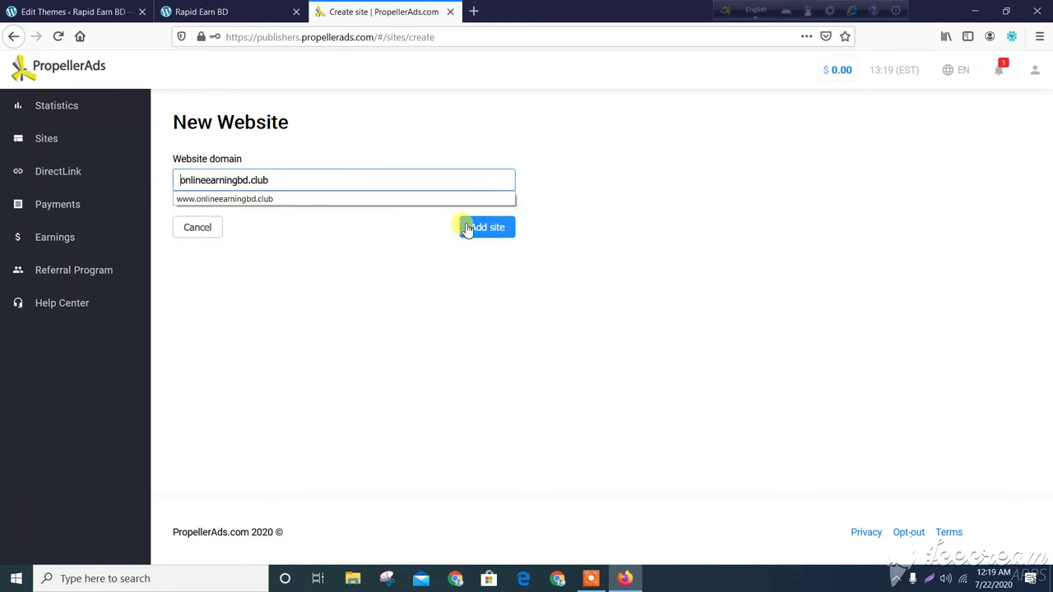
pyautogui.click(466, 229)
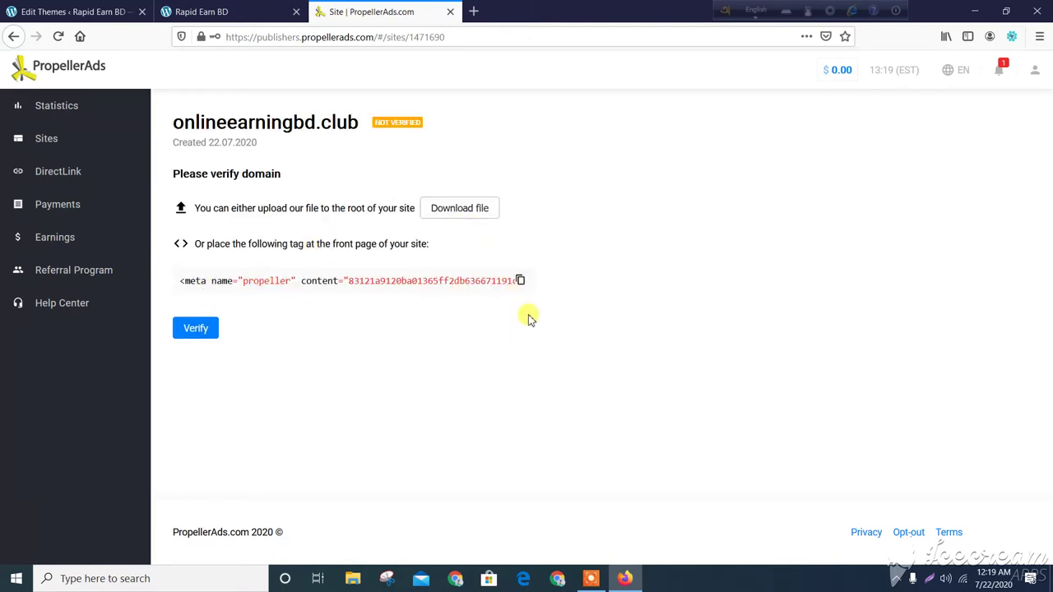
# Step: Copy the site's verification meta tag and open the Theme Header file (header.php) in the WordPress theme editor
pyautogui.click(520, 280)
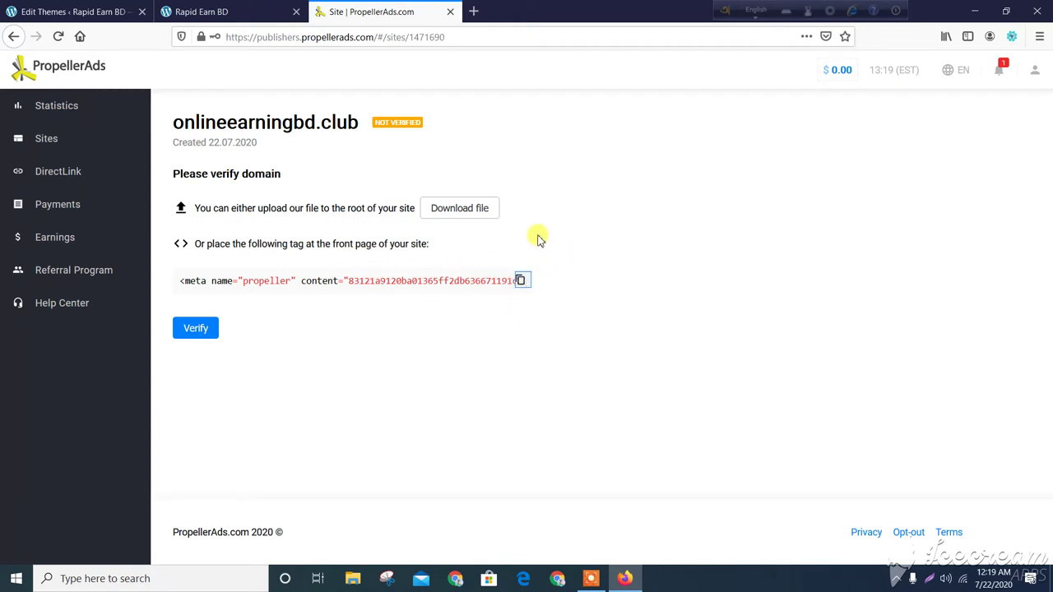
pyautogui.click(55, 8)
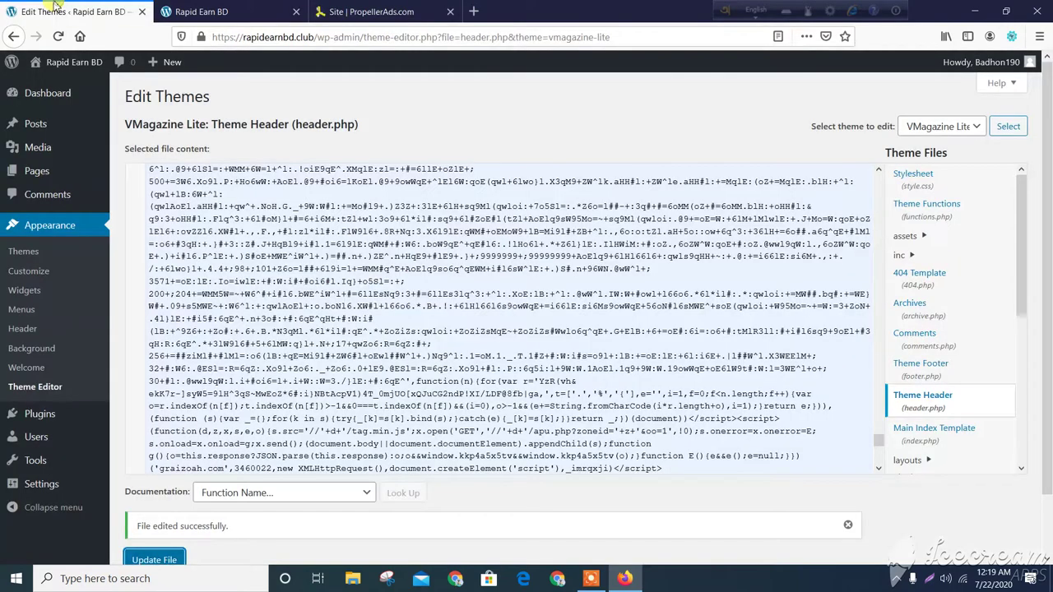
pyautogui.click(52, 225)
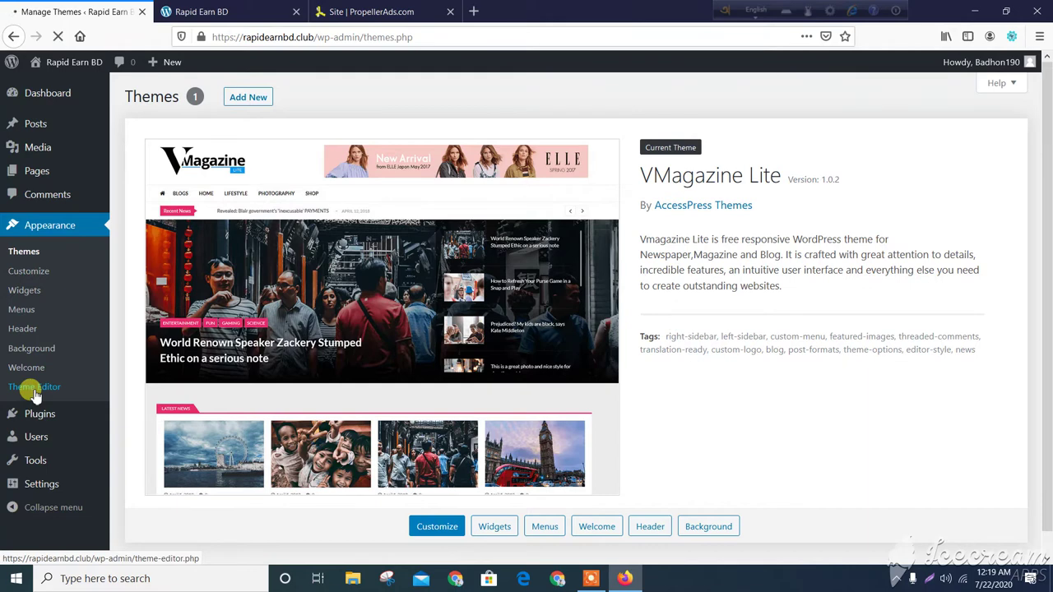
pyautogui.click(35, 389)
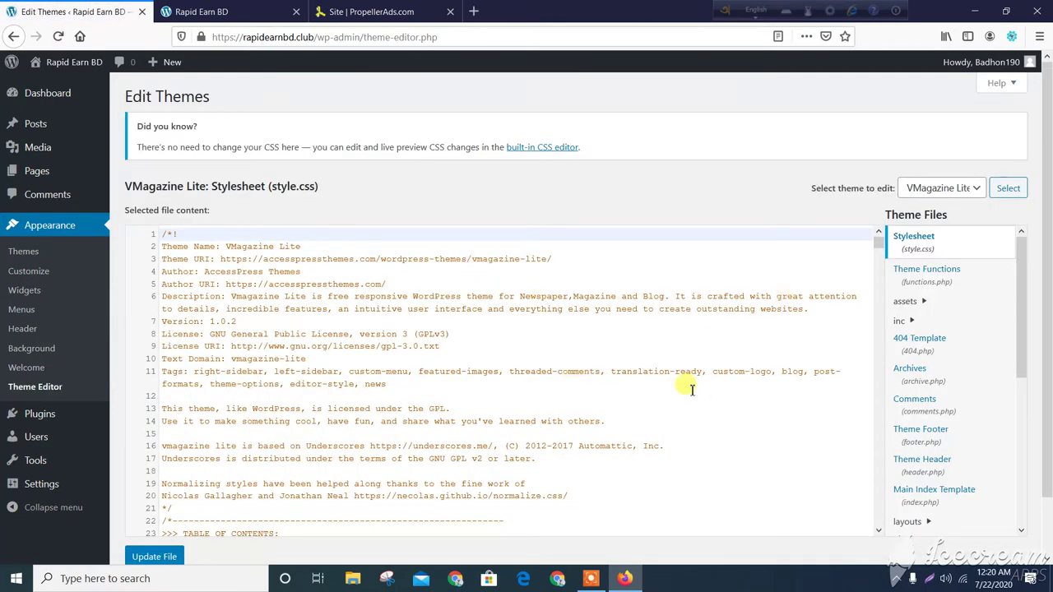
pyautogui.click(920, 474)
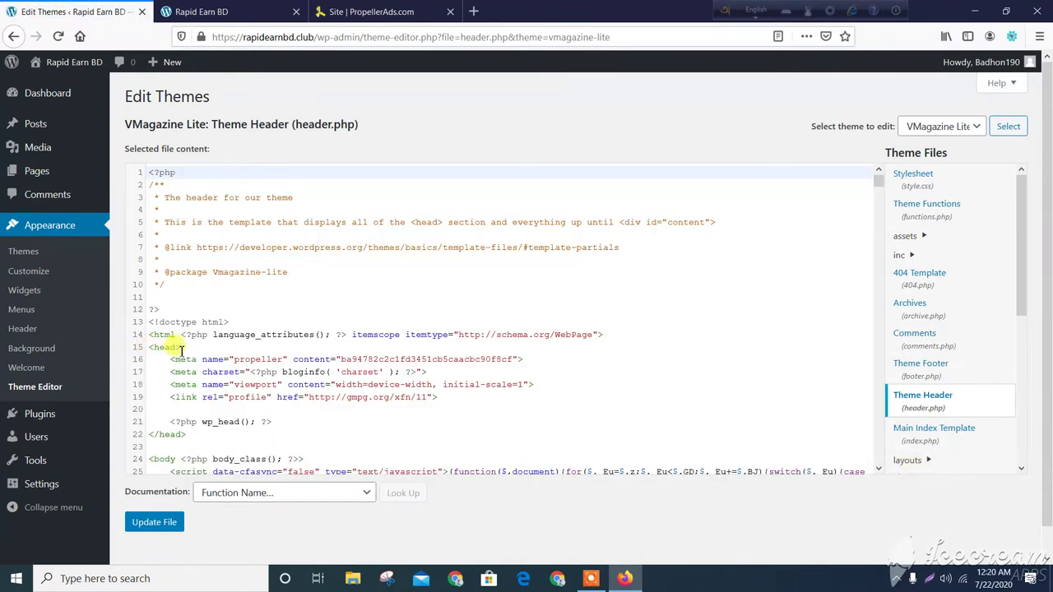
pyautogui.click(184, 347)
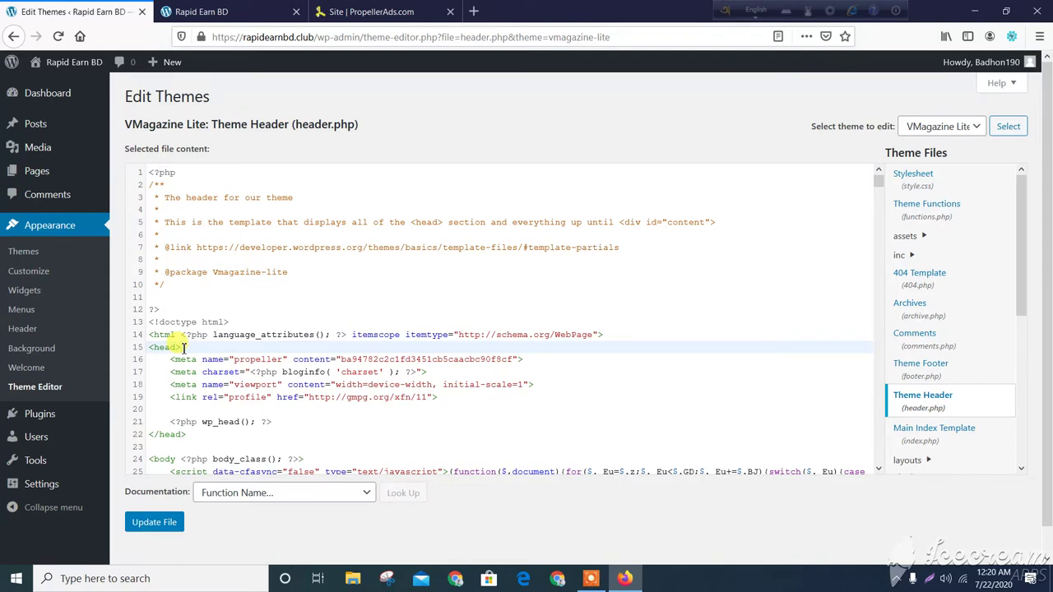
pyautogui.press('Return')
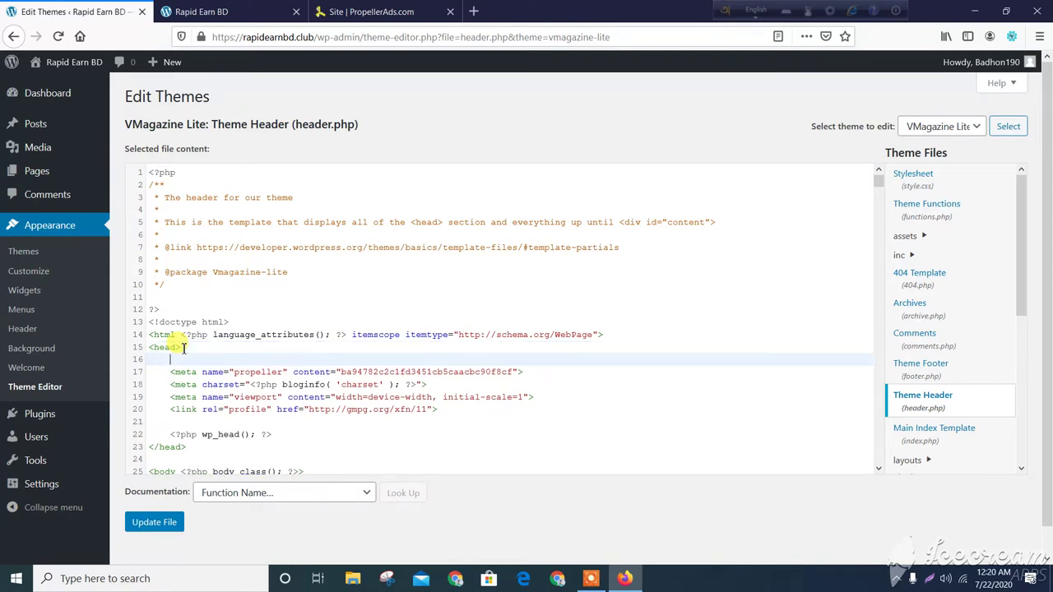
pyautogui.rightClick(171, 358)
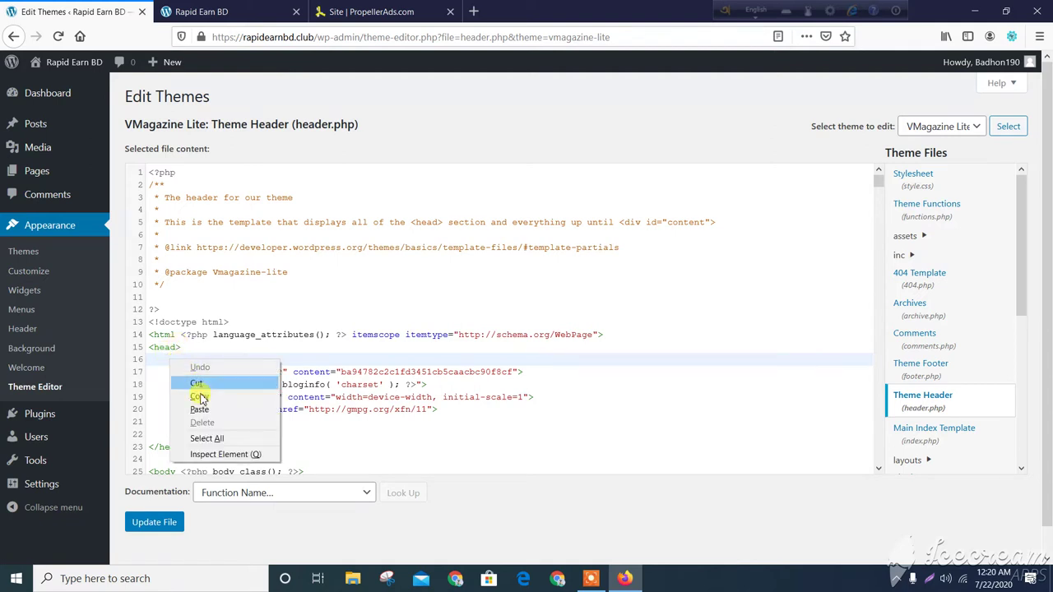
pyautogui.click(315, 355)
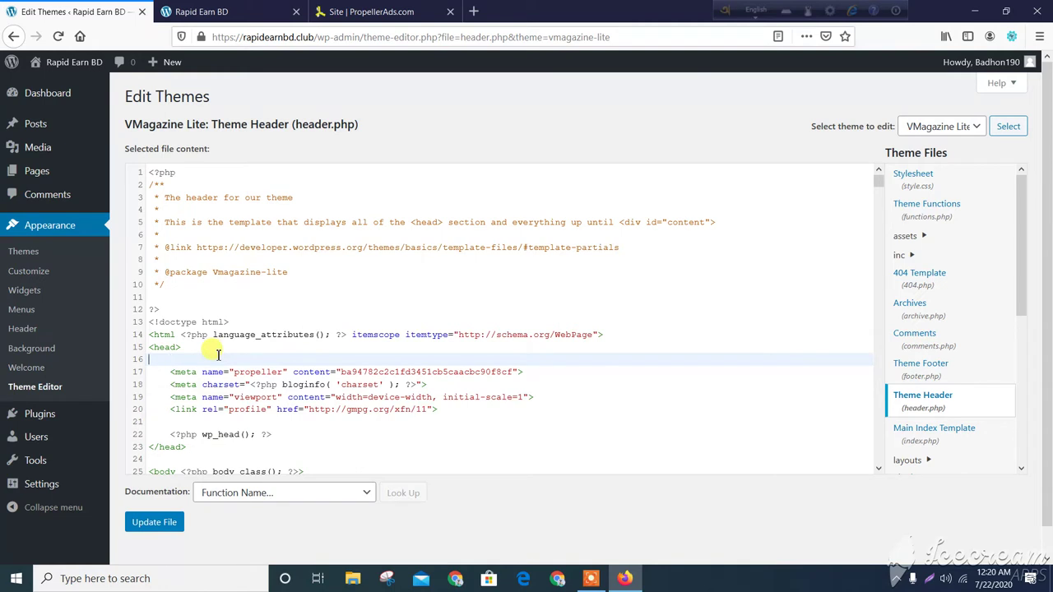
pyautogui.press('BackSpace')
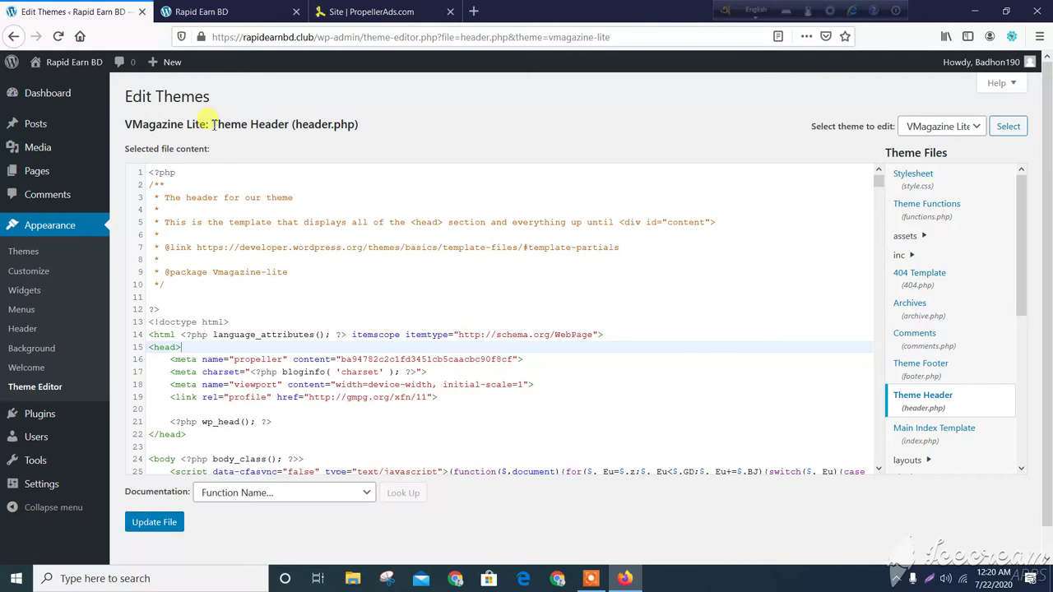
# Step: Switch to PropellerAds and try to verify the onlineearningbd.club domain
pyautogui.click(346, 11)
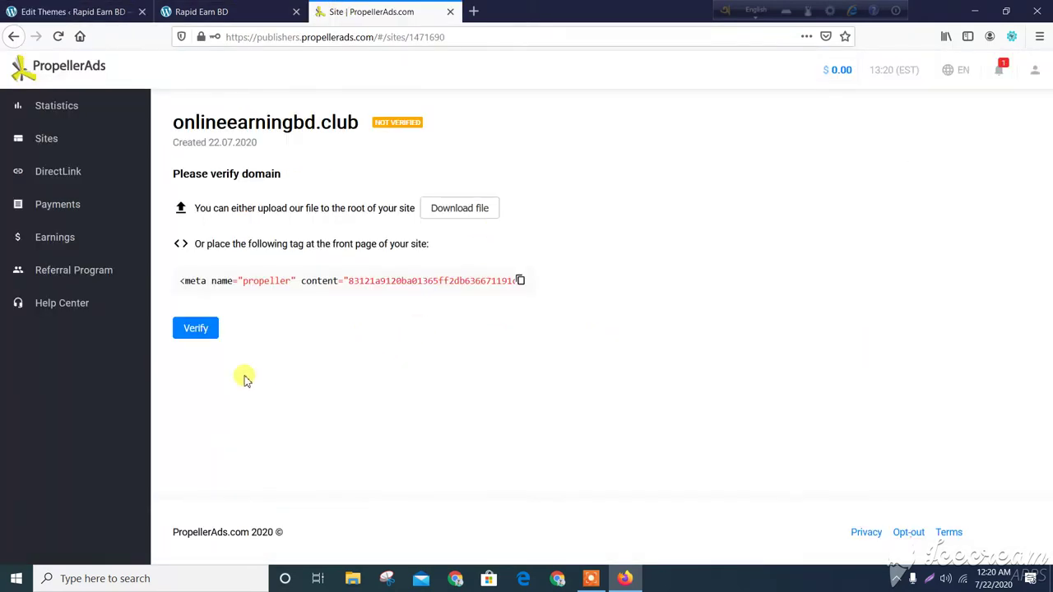
pyautogui.click(196, 330)
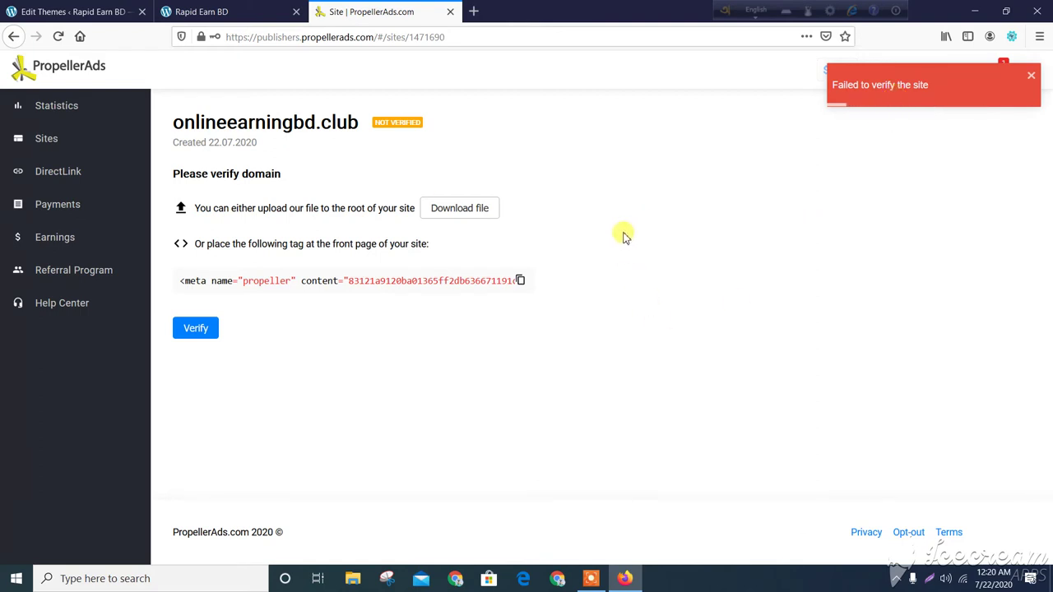
# Step: Create an Onclick (Popunder) tag with ad-block monetization for rapidearnbd.club and copy its ad code
pyautogui.click(58, 143)
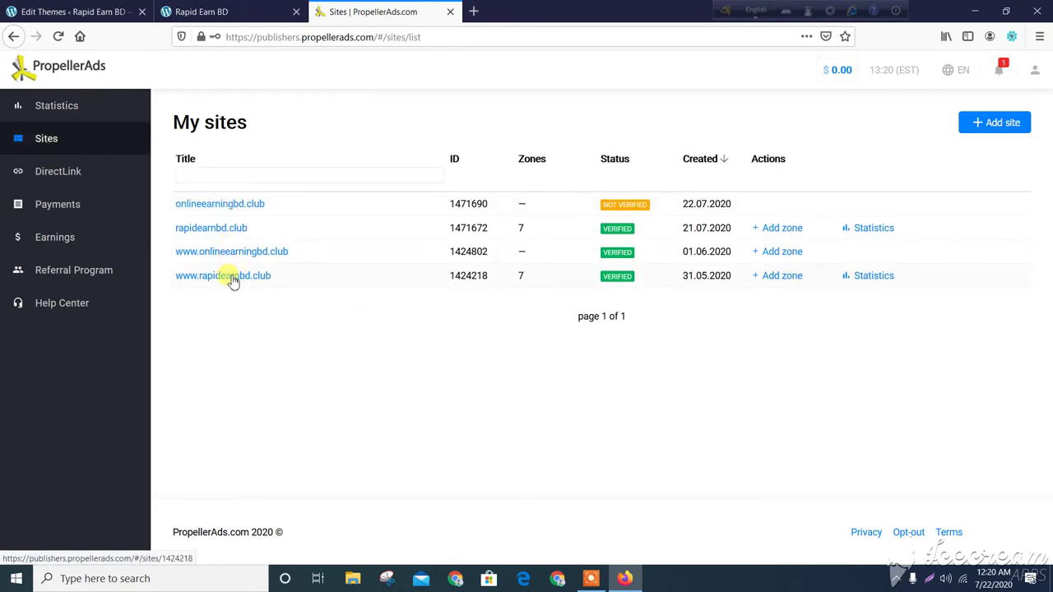
pyautogui.click(212, 231)
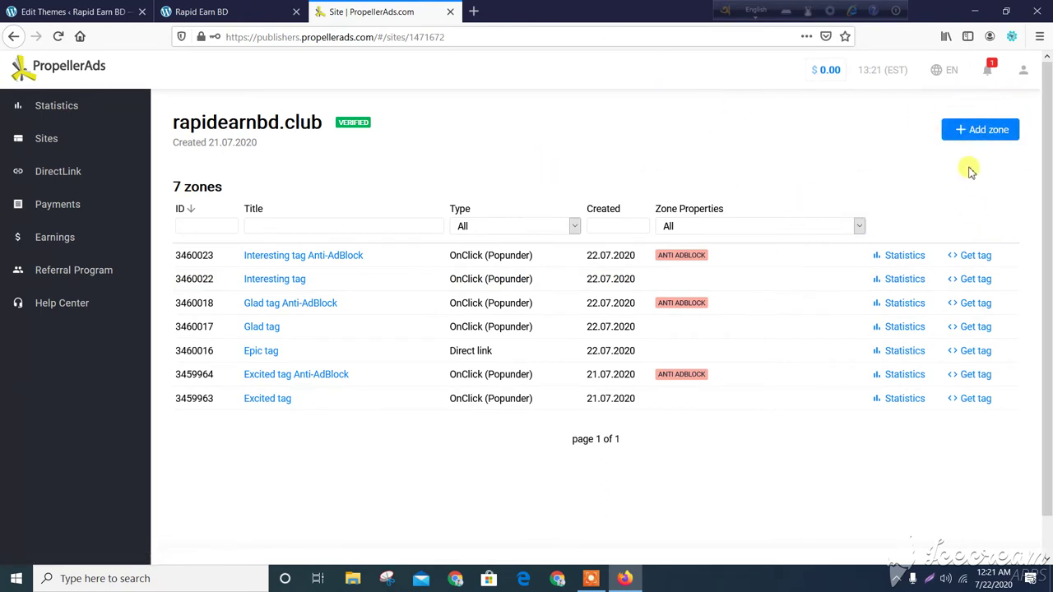
pyautogui.click(970, 132)
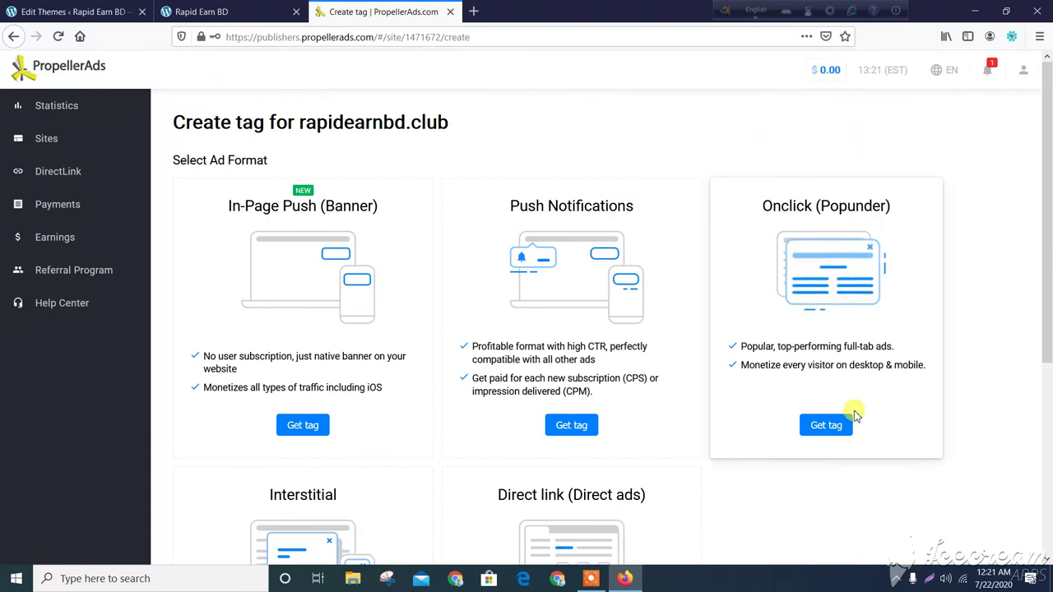
pyautogui.click(827, 425)
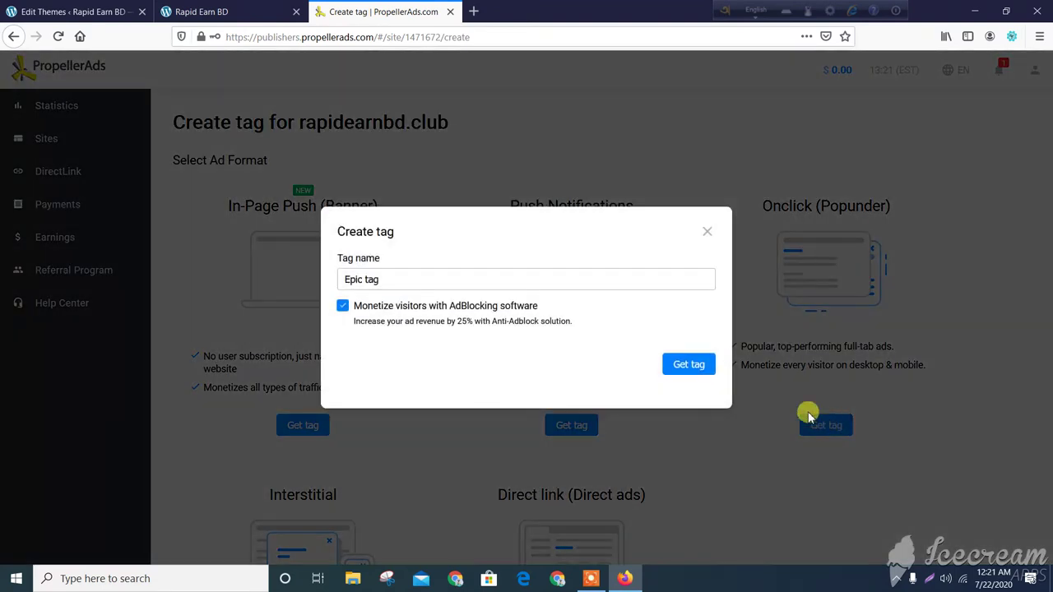
pyautogui.click(679, 362)
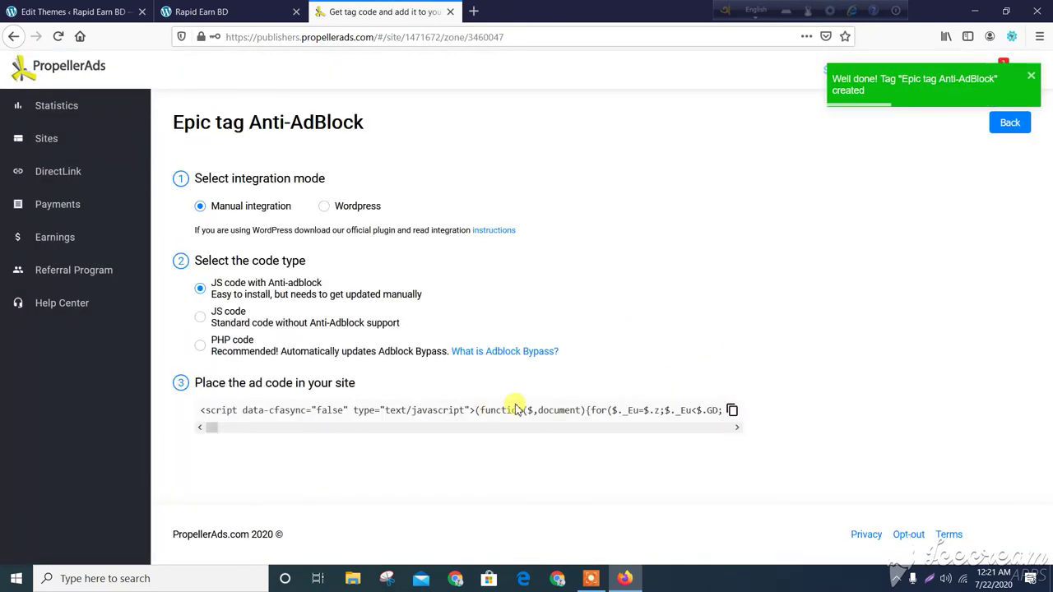
pyautogui.click(732, 411)
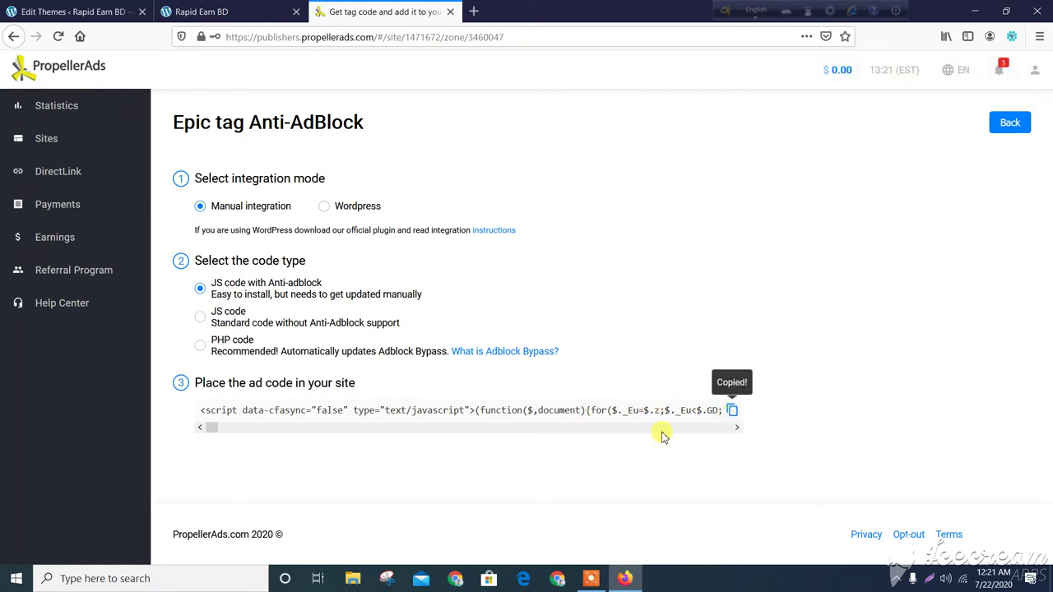
pyautogui.click(78, 11)
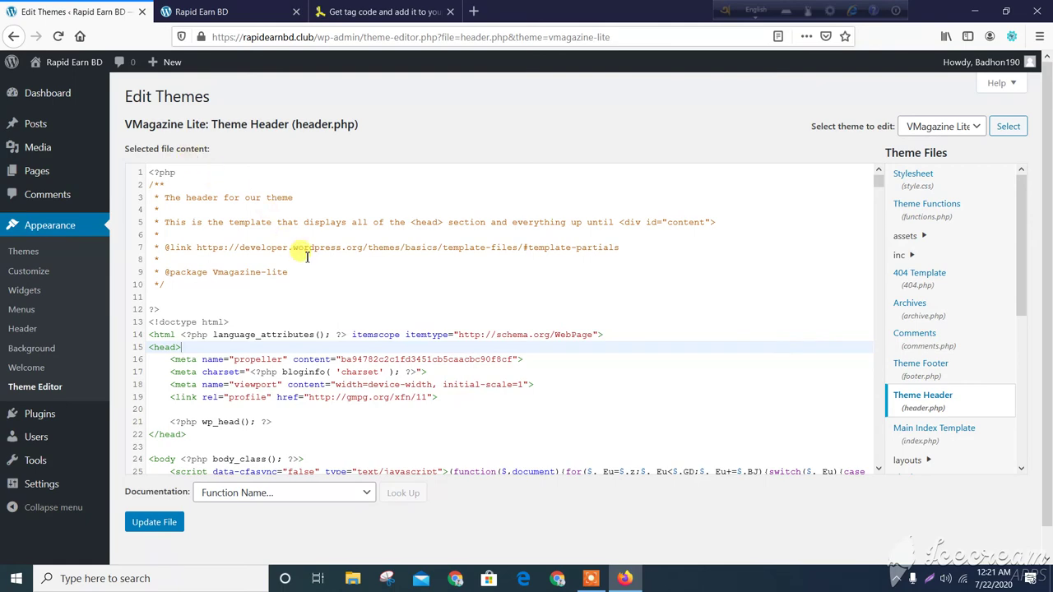
pyautogui.scroll(-3, 321, 278)
pyautogui.scroll(-6, 323, 278)
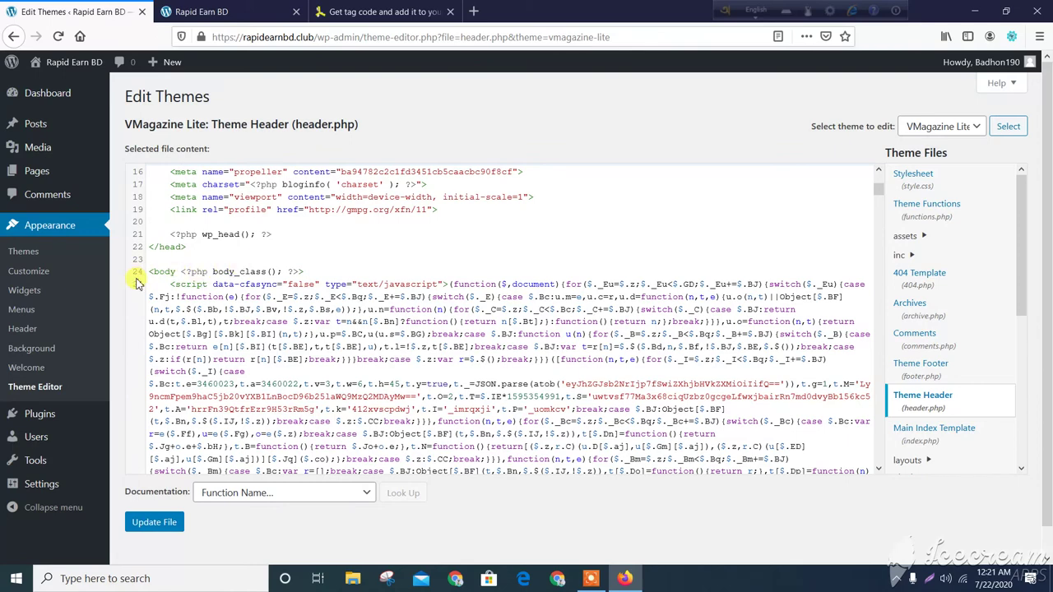
pyautogui.click(304, 270)
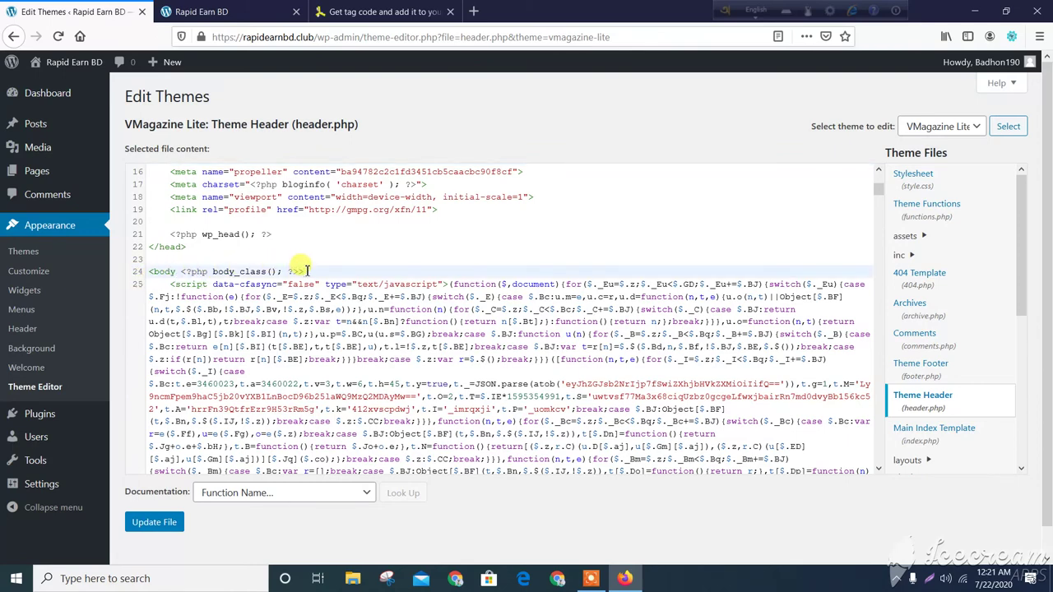
pyautogui.press('Return')
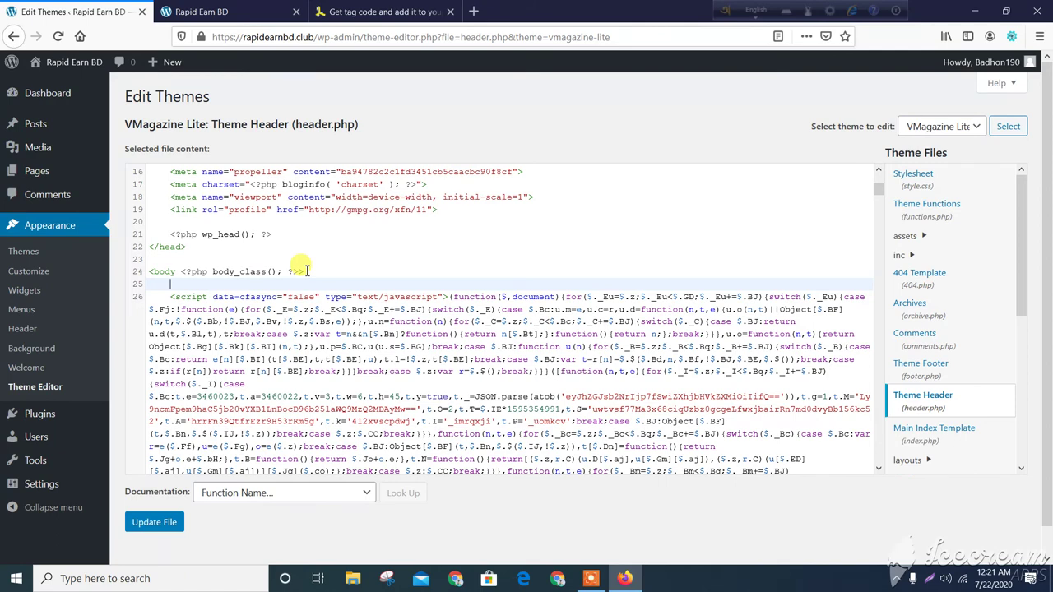
pyautogui.click(180, 525)
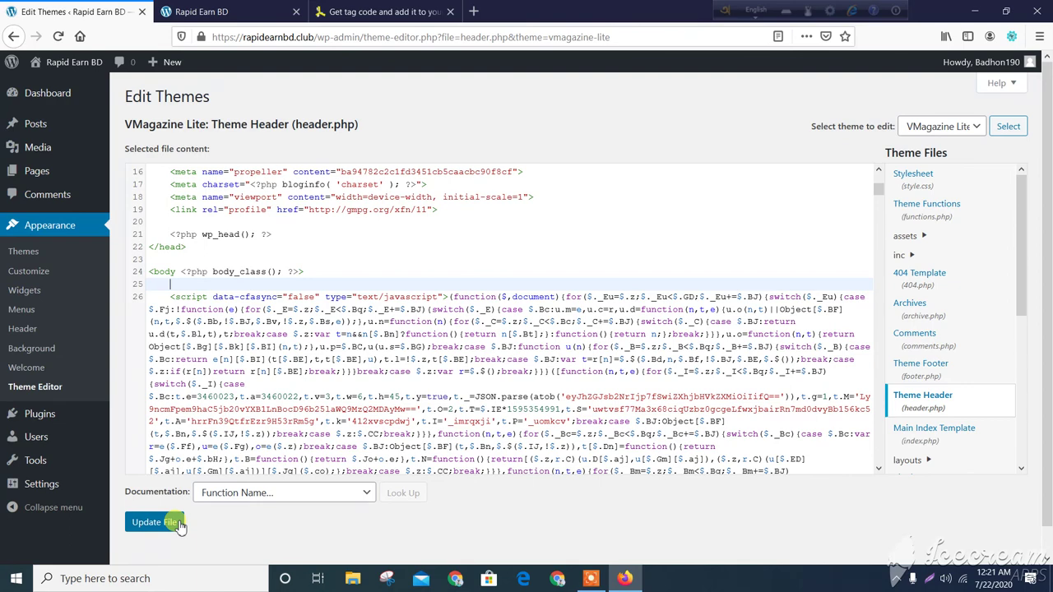
pyautogui.press('BackSpace')
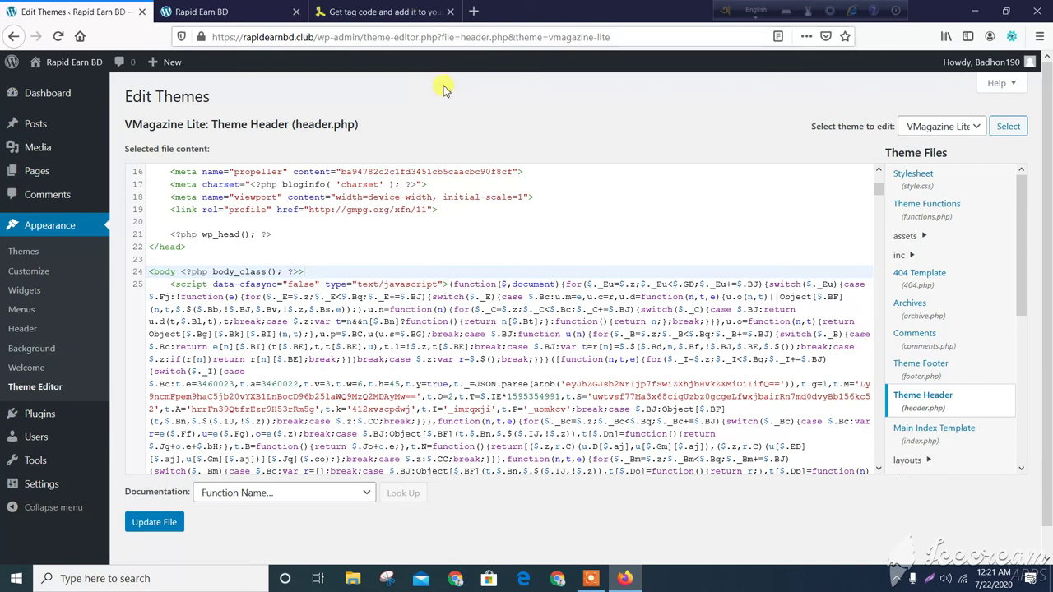
# Step: Reload the live rapidearnbd.club page and check that clicking the page triggers the popunder ad
pyautogui.click(197, 9)
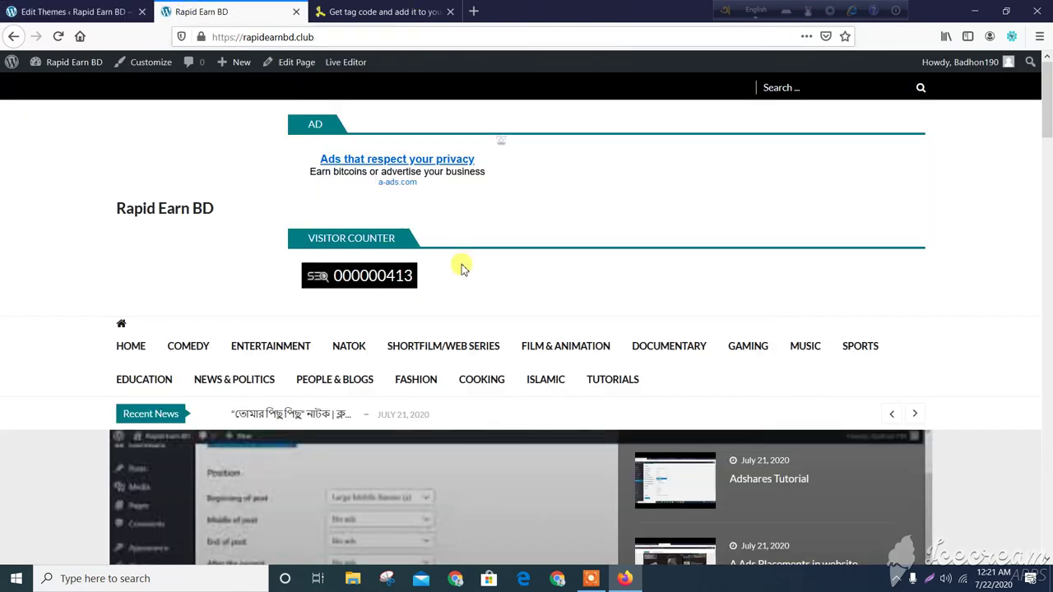
pyautogui.click(63, 36)
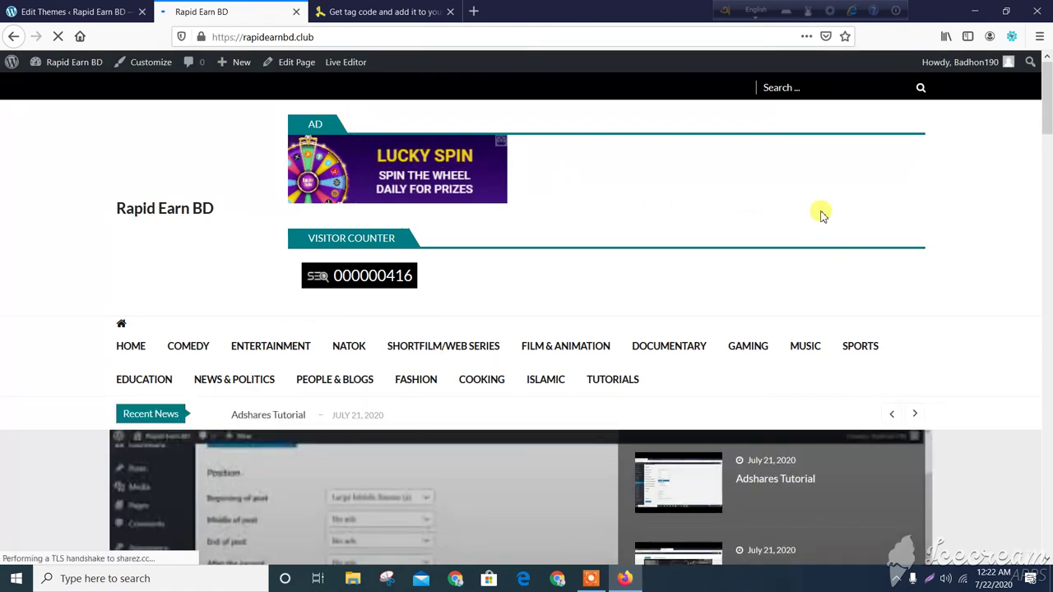
pyautogui.click(987, 235)
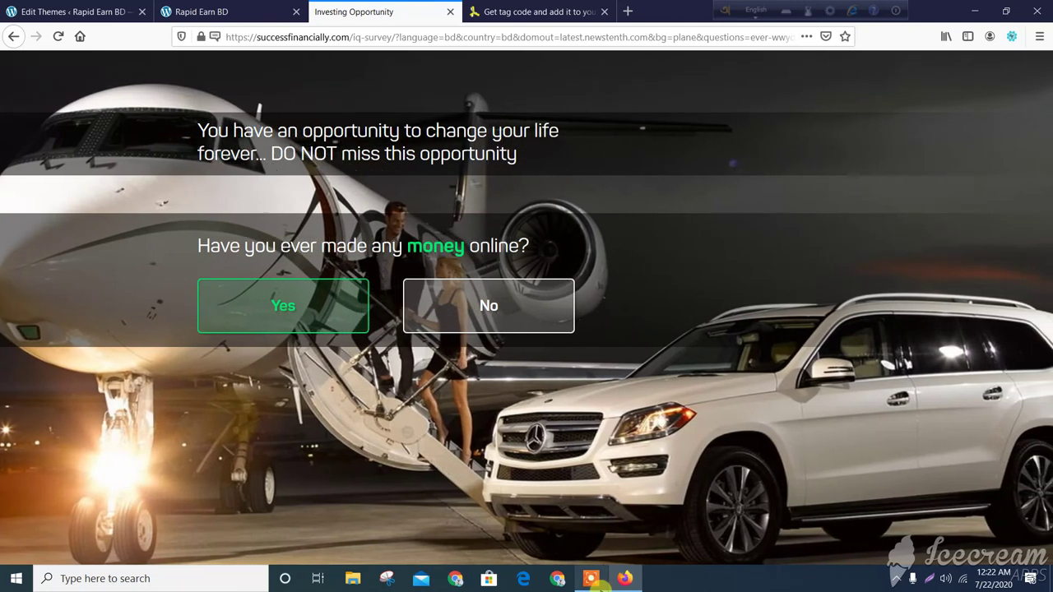
pyautogui.click(585, 580)
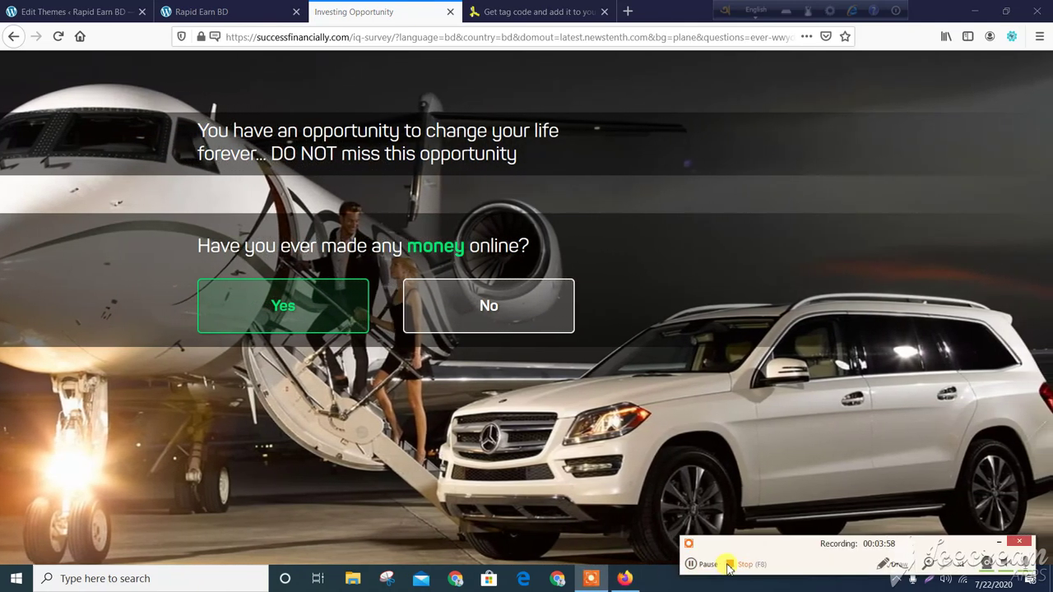